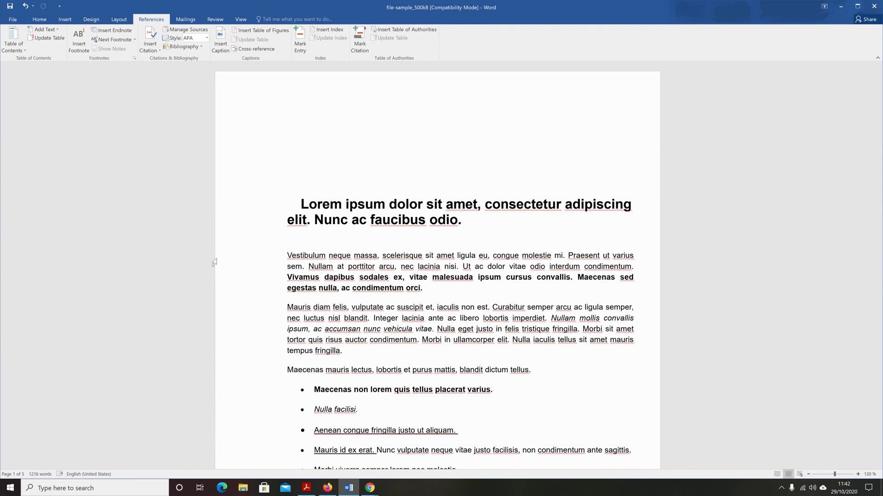
- Switch the ribbon to the Home tab
{"action": "left_click", "coordinate": [39, 19]}
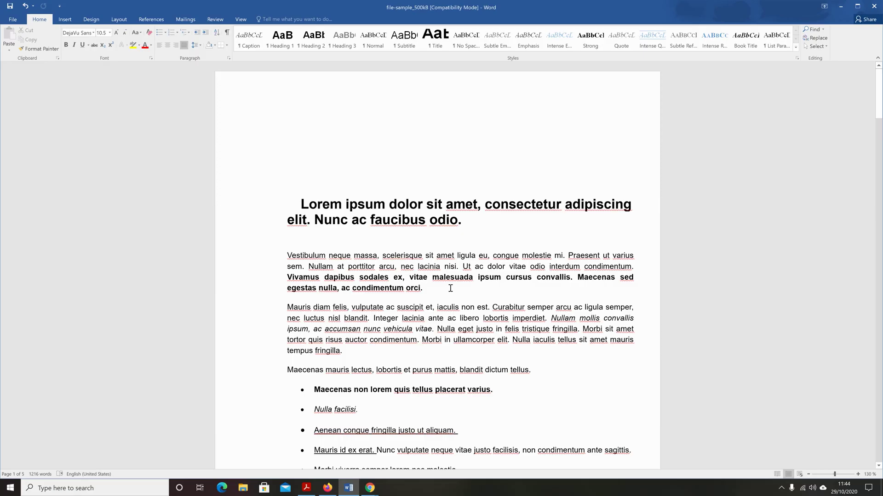
- Place the caret after 'orci.' in paragraph one and insert footnote 1 from References
{"action": "left_click", "coordinate": [424, 288]}
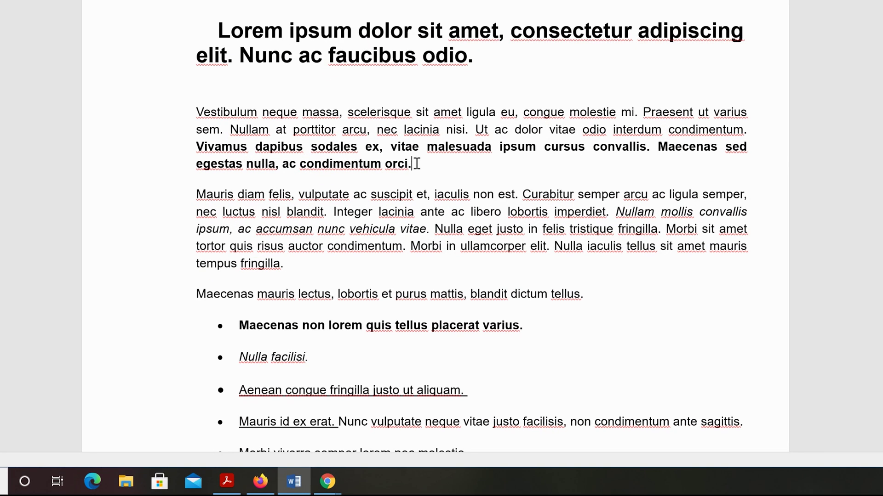
{"action": "left_click", "coordinate": [225, 131]}
{"action": "left_click", "coordinate": [411, 165]}
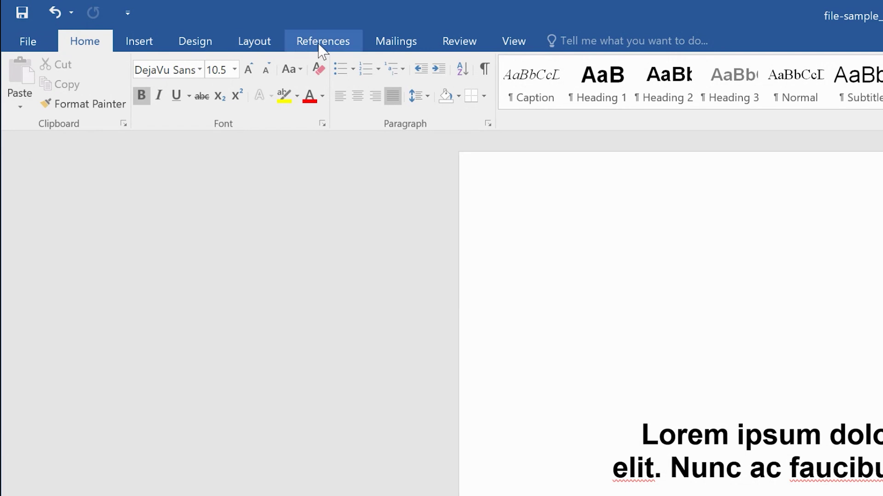
{"action": "left_click", "coordinate": [325, 46]}
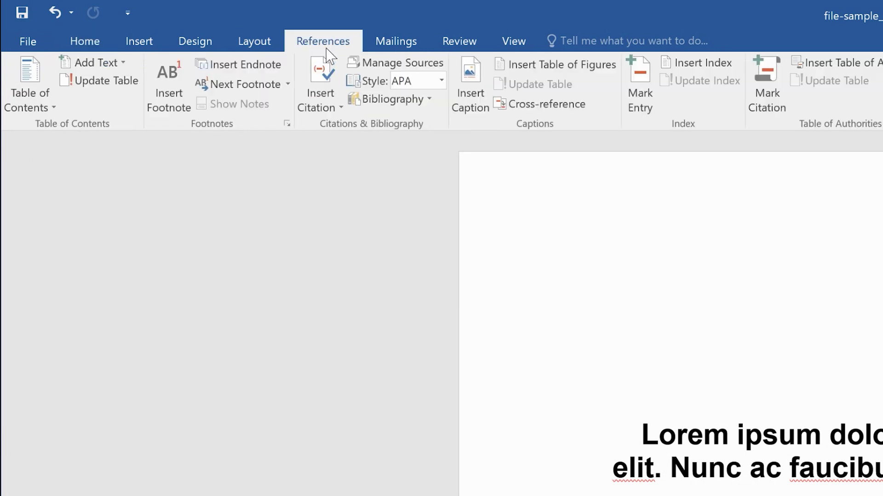
{"action": "left_click", "coordinate": [170, 80]}
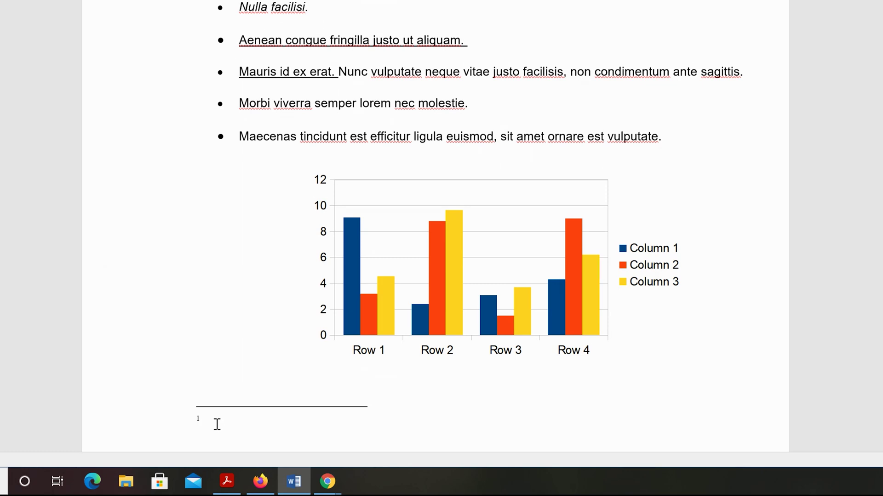
- Type 'webproedution.org' as the text of footnote 1
{"action": "type", "text": "webproedution"}
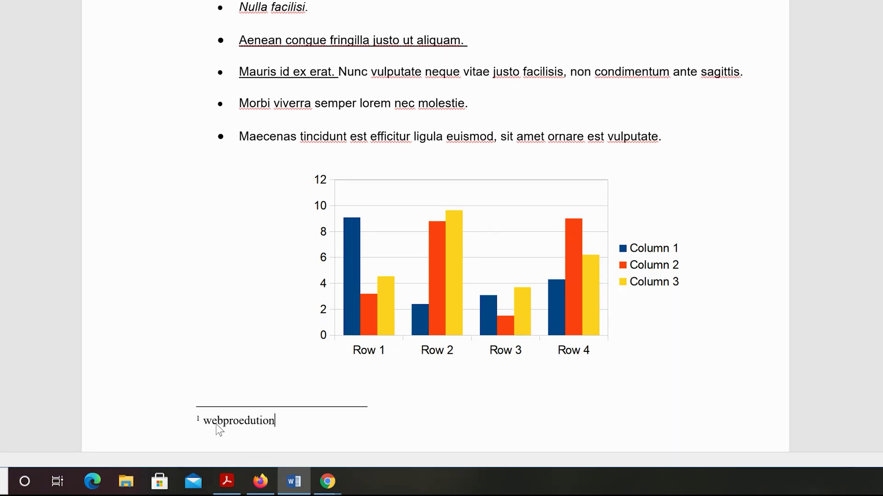
{"action": "type", "text": ".org"}
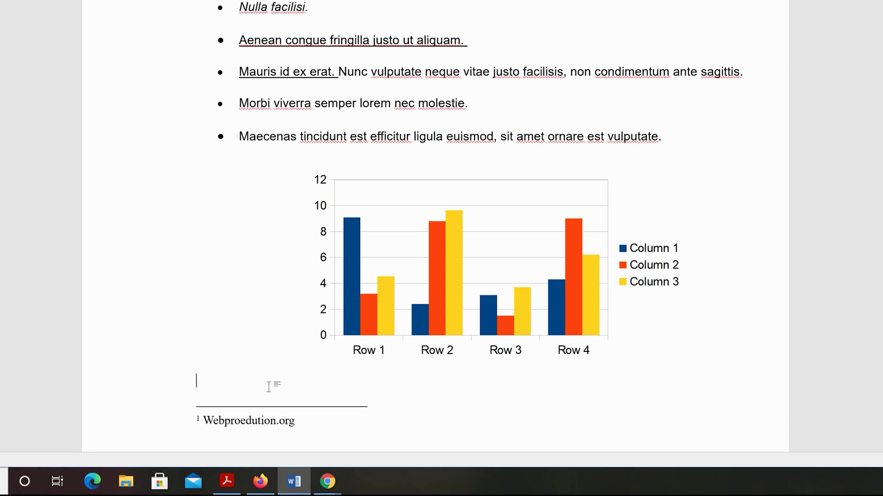
{"action": "scroll", "coordinate": [264, 382], "scroll_direction": "down", "scroll_amount": 3}
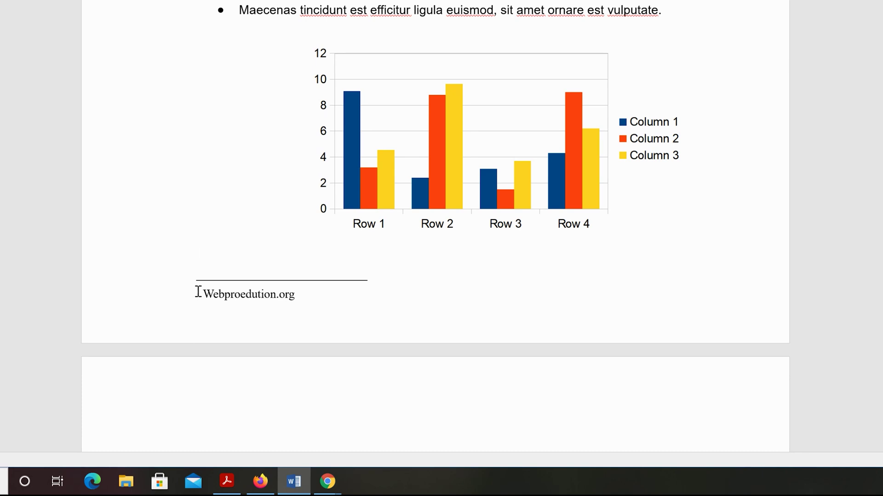
{"action": "scroll", "coordinate": [198, 292], "scroll_direction": "up", "scroll_amount": 3}
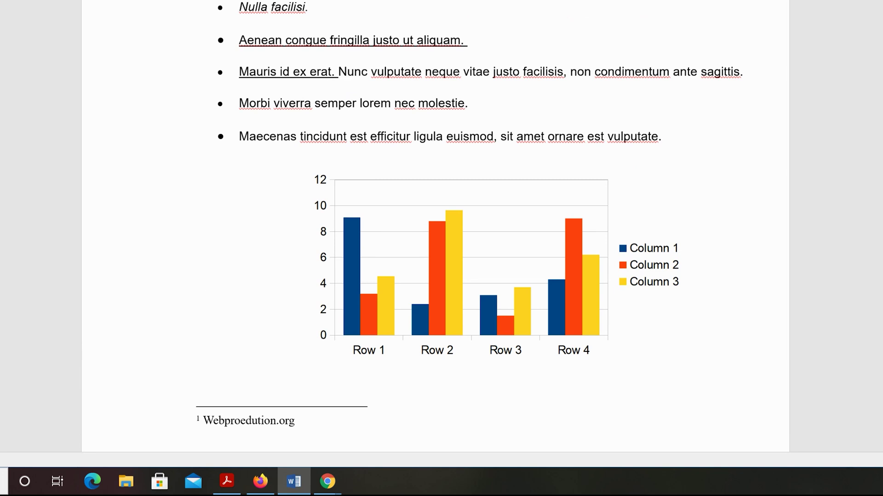
{"action": "scroll", "coordinate": [423, 73], "scroll_direction": "up", "scroll_amount": 6}
{"action": "left_click", "coordinate": [423, 72]}
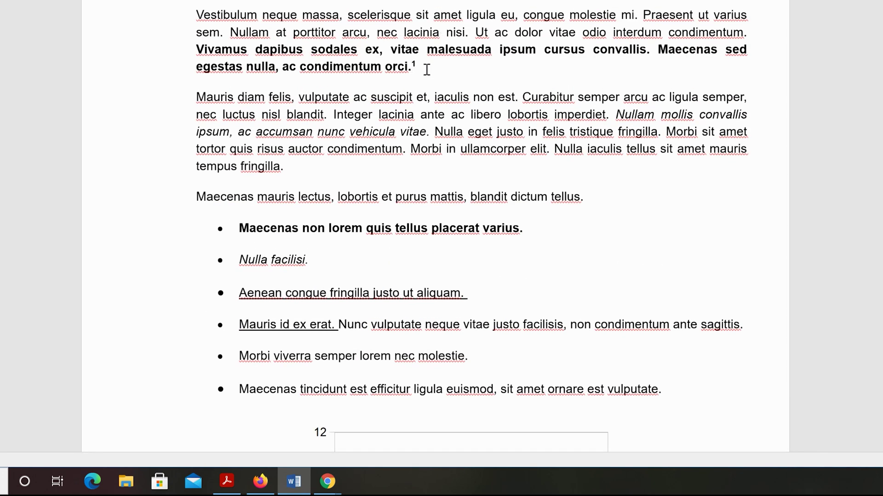
- Place the caret after 'fringilla.' in paragraph two and insert footnote 2 from References
{"action": "scroll", "coordinate": [473, 69], "scroll_direction": "down", "scroll_amount": 8}
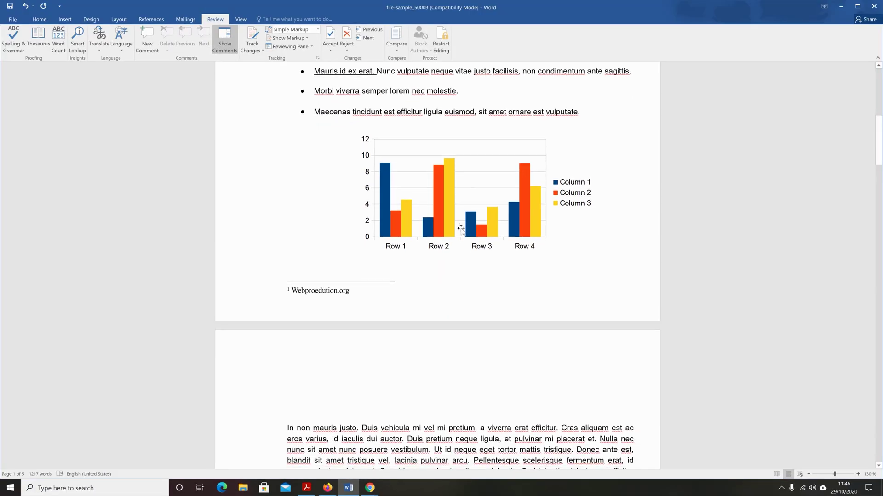
{"action": "scroll", "coordinate": [461, 229], "scroll_direction": "up", "scroll_amount": 6}
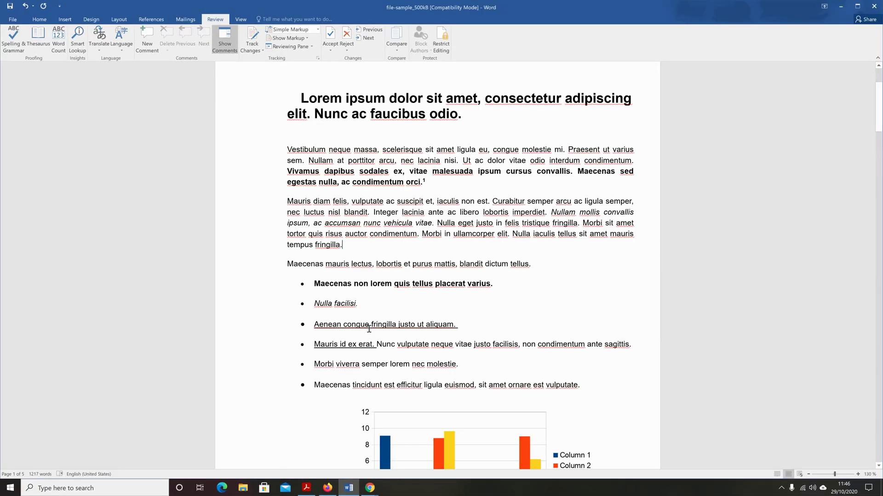
{"action": "left_click", "coordinate": [356, 244]}
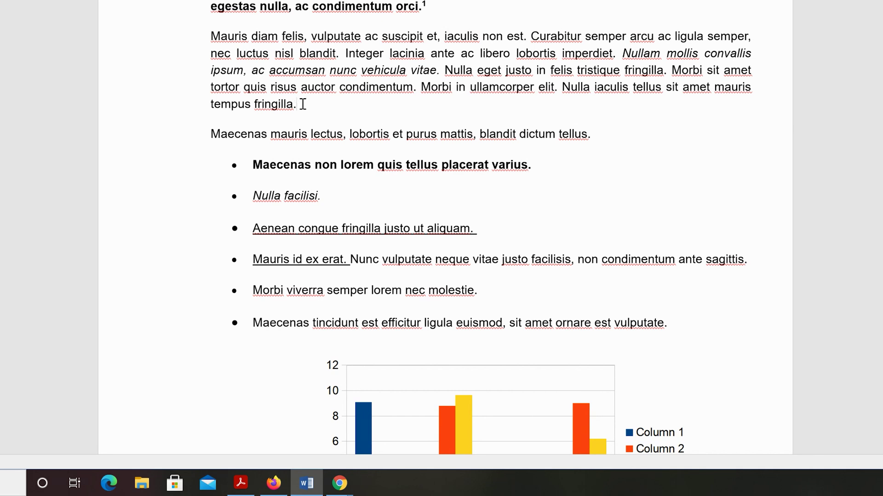
{"action": "scroll", "coordinate": [303, 104], "scroll_direction": "down", "scroll_amount": 1}
{"action": "scroll", "coordinate": [303, 104], "scroll_direction": "up", "scroll_amount": 1}
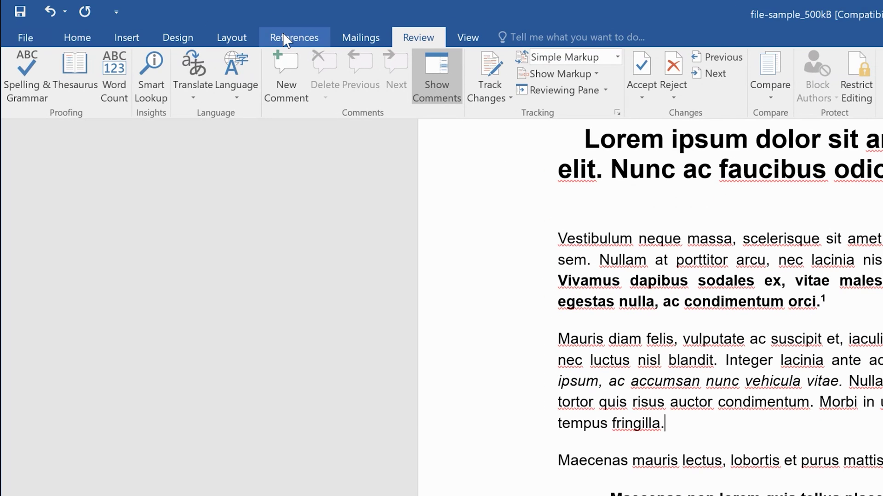
{"action": "left_click", "coordinate": [285, 38]}
{"action": "left_click", "coordinate": [141, 76]}
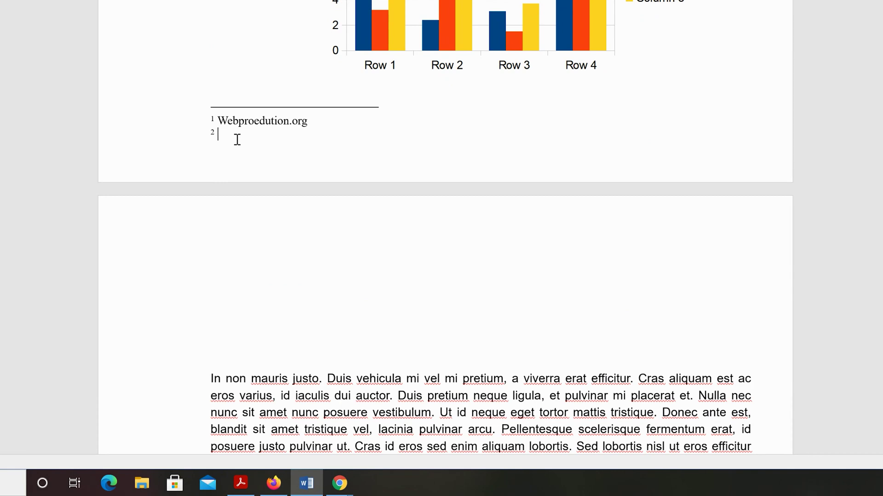
{"action": "type", "text": "Learntocalculate.com"}
{"action": "scroll", "coordinate": [211, 134], "scroll_direction": "up", "scroll_amount": 4}
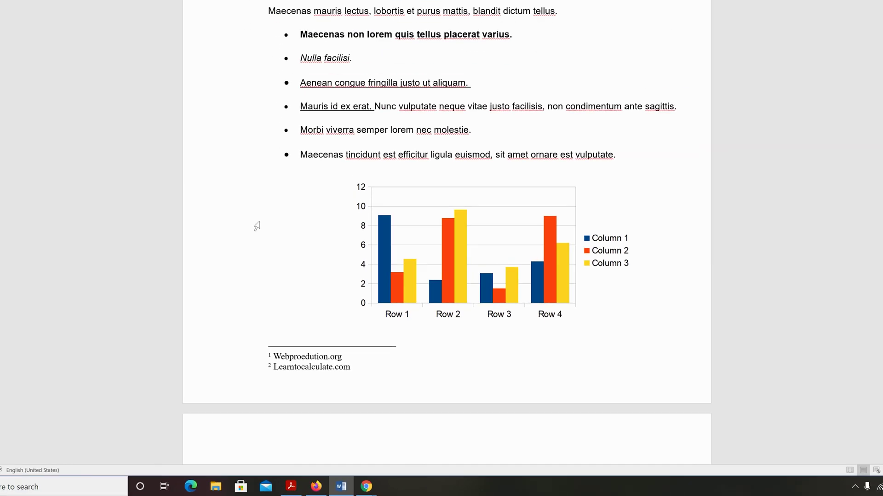
{"action": "scroll", "coordinate": [365, 61], "scroll_direction": "up", "scroll_amount": 1}
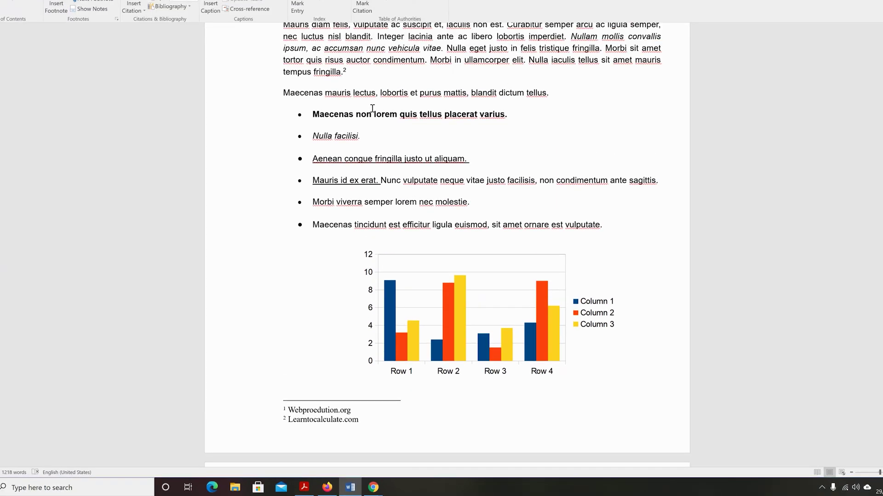
{"action": "scroll", "coordinate": [372, 109], "scroll_direction": "up", "scroll_amount": 2}
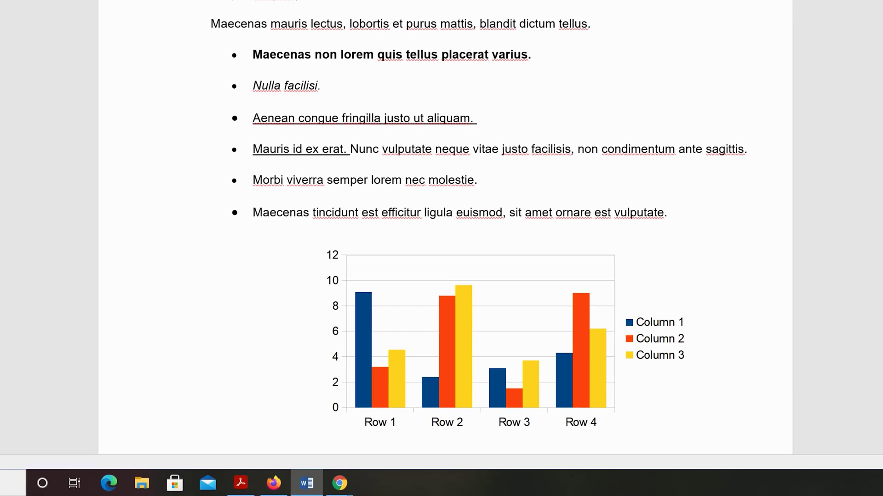
{"action": "scroll", "coordinate": [365, 29], "scroll_direction": "down", "scroll_amount": 15}
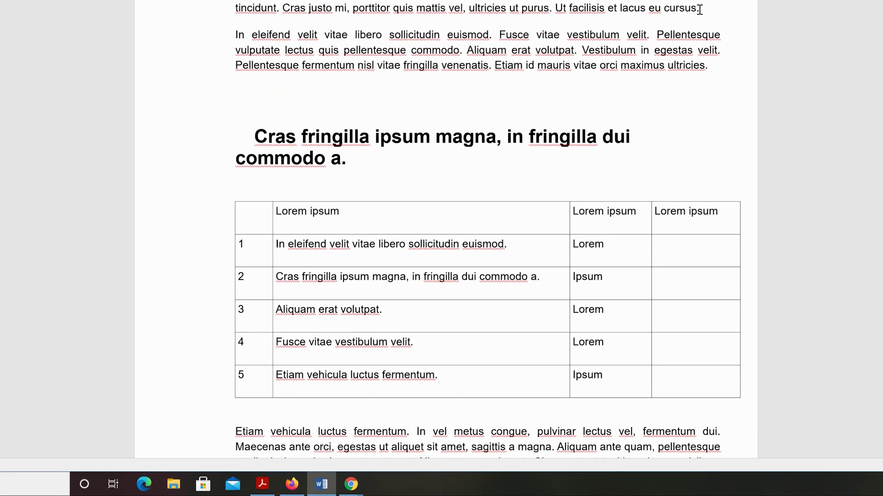
{"action": "scroll", "coordinate": [556, 170], "scroll_direction": "down", "scroll_amount": 8}
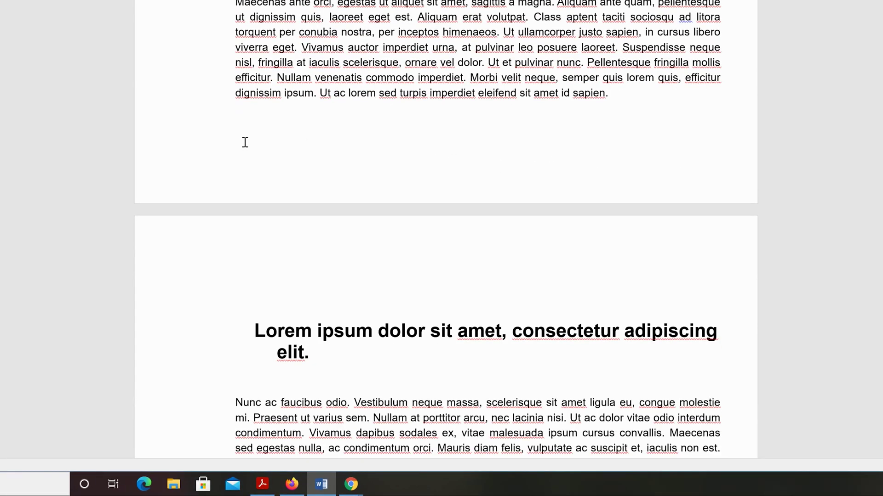
{"action": "scroll", "coordinate": [311, 134], "scroll_direction": "up", "scroll_amount": 10}
{"action": "scroll", "coordinate": [312, 134], "scroll_direction": "up", "scroll_amount": 12}
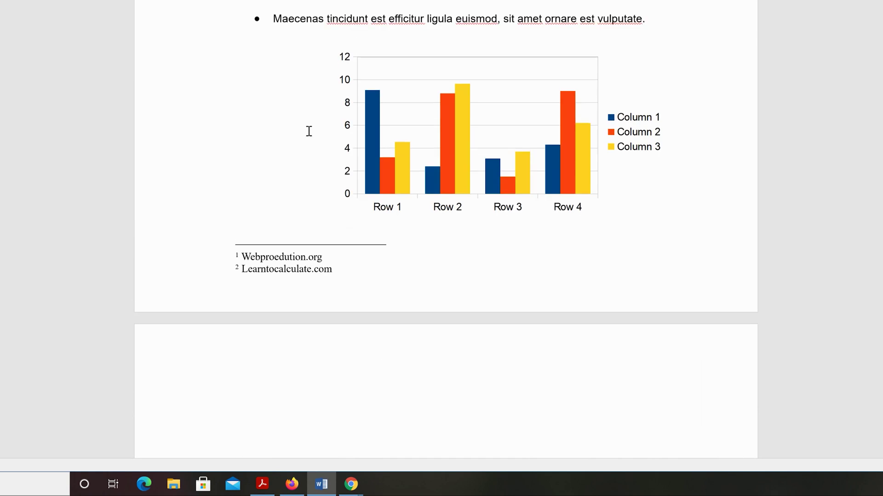
{"action": "scroll", "coordinate": [339, 281], "scroll_direction": "down", "scroll_amount": 1}
{"action": "scroll", "coordinate": [339, 282], "scroll_direction": "up", "scroll_amount": 1}
- Select both footnote lines and apply bold, italic and red font color from the mini toolbar
{"action": "left_click_drag", "start_coordinate": [345, 270], "coordinate": [217, 250]}
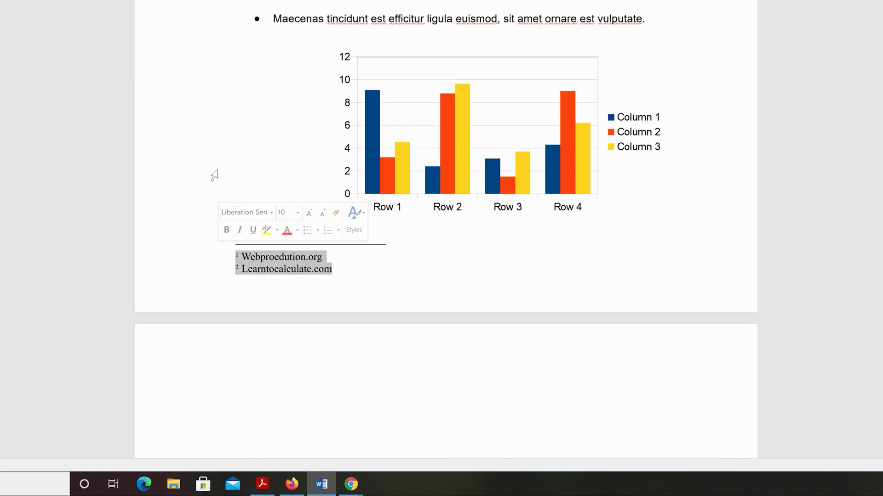
{"action": "left_click", "coordinate": [226, 230]}
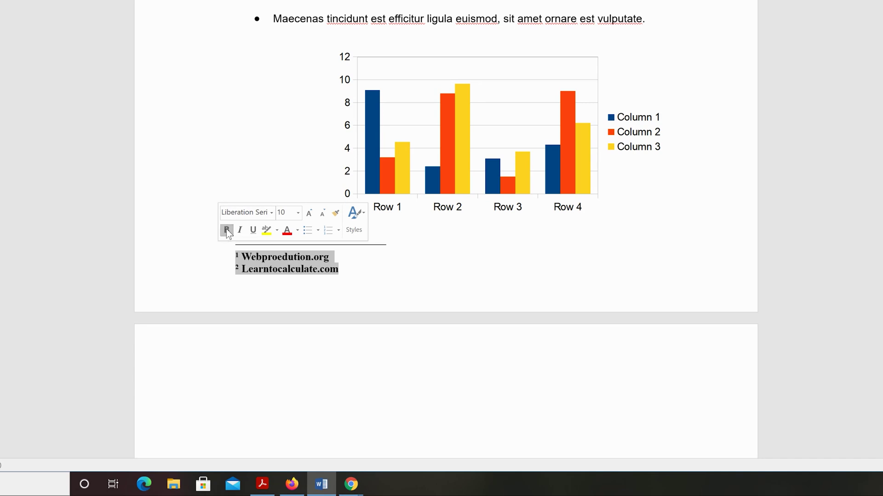
{"action": "left_click", "coordinate": [240, 230]}
{"action": "left_click", "coordinate": [287, 229]}
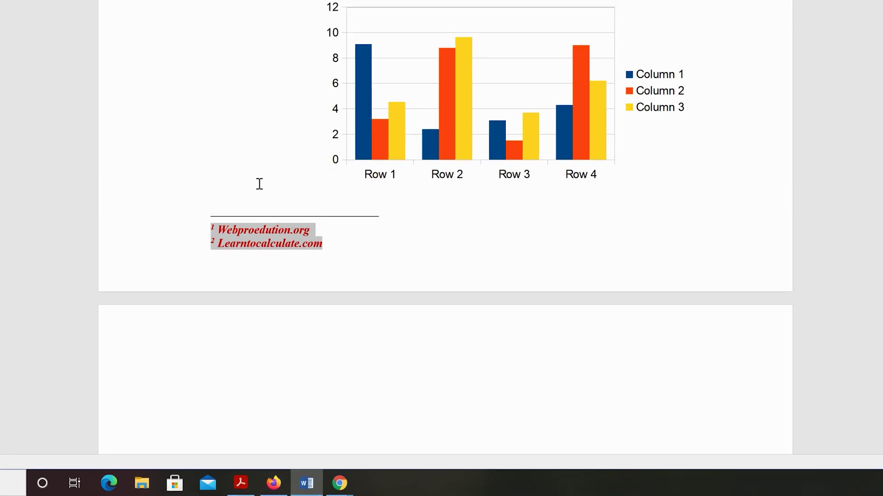
{"action": "right_click", "coordinate": [282, 234]}
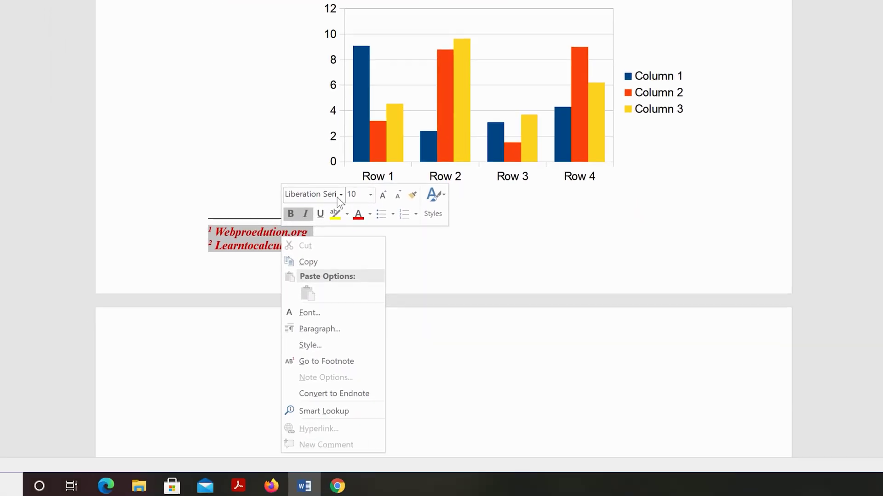
{"action": "left_click", "coordinate": [155, 195]}
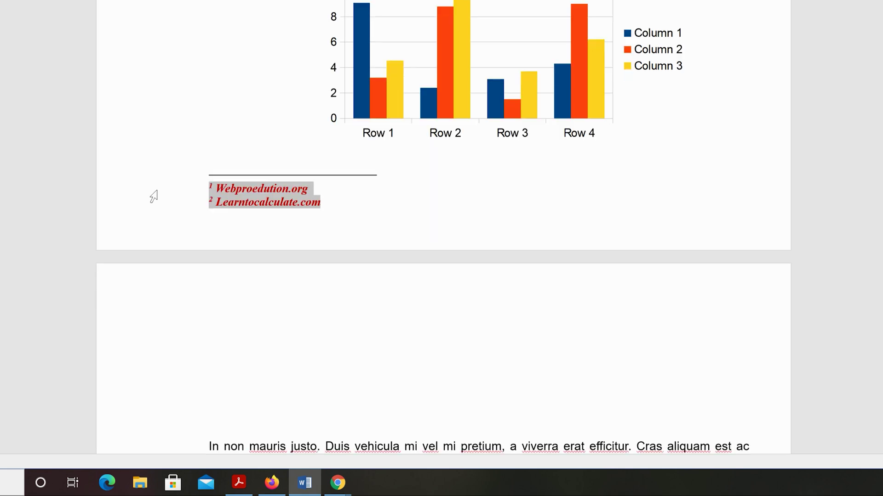
{"action": "left_click", "coordinate": [339, 199]}
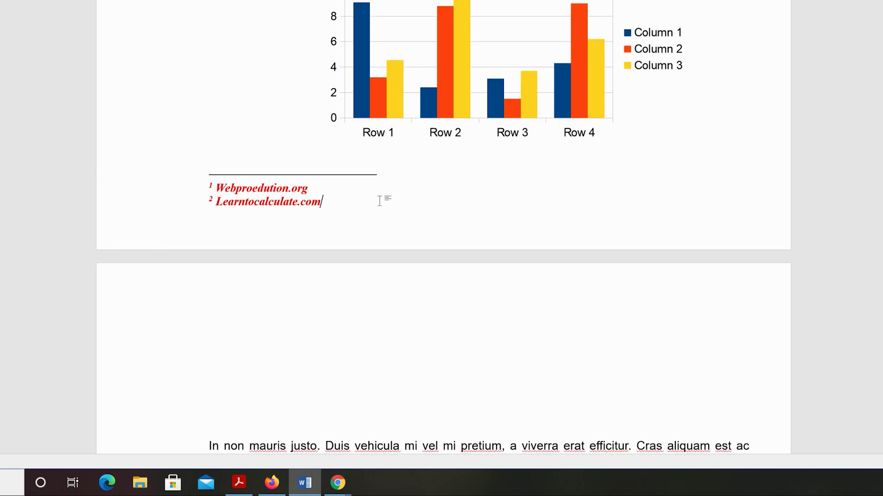
- Delete the text of footnote 2, Learntocalculate.com
{"action": "left_click_drag", "start_coordinate": [348, 204], "coordinate": [172, 203]}
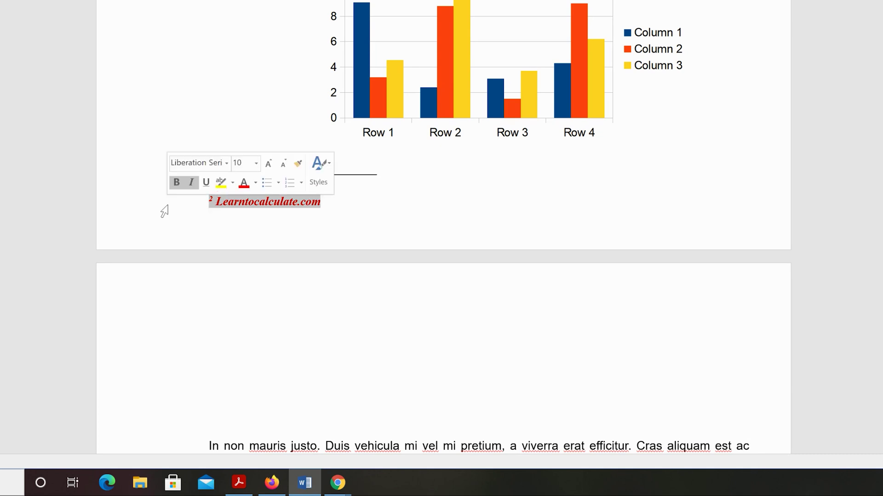
{"action": "key", "text": "Delete"}
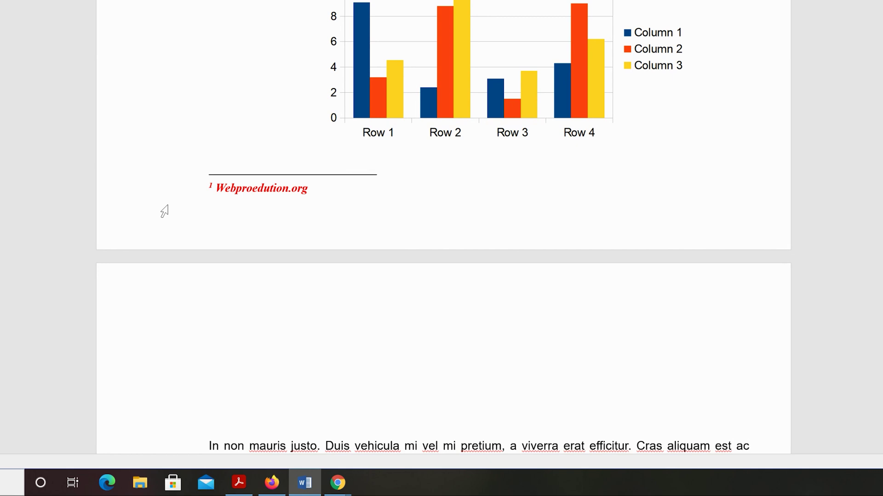
{"action": "scroll", "coordinate": [177, 166], "scroll_direction": "up", "scroll_amount": 10}
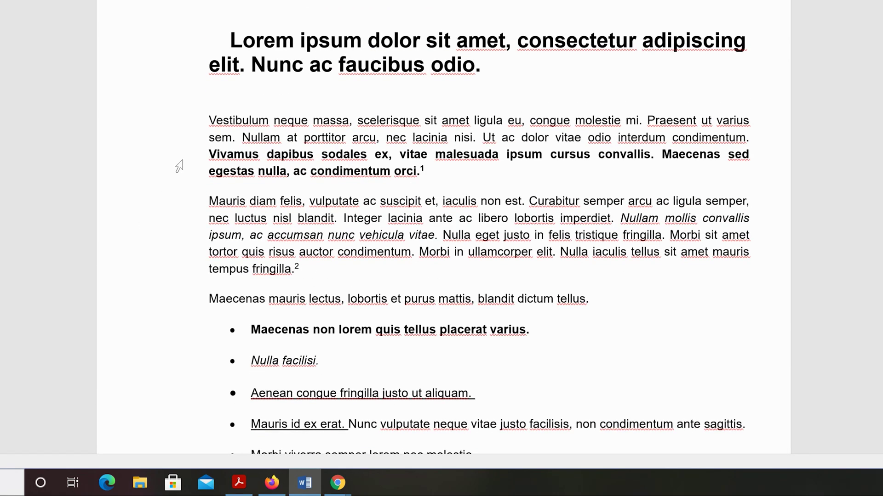
{"action": "scroll", "coordinate": [179, 167], "scroll_direction": "down", "scroll_amount": 3}
- Delete the footnote 2 reference mark after 'fringilla.'
{"action": "left_click", "coordinate": [312, 140]}
{"action": "key", "text": "shift+Left"}
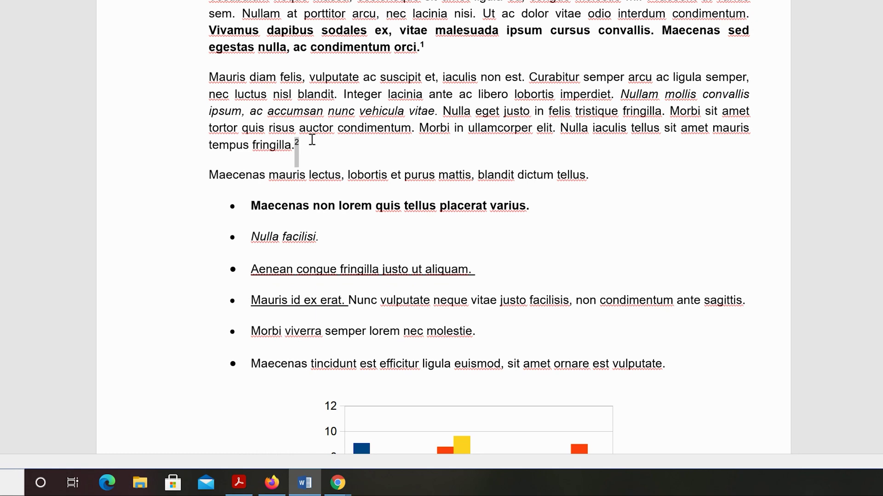
{"action": "key", "text": "Delete"}
{"action": "scroll", "coordinate": [191, 165], "scroll_direction": "up", "scroll_amount": 3}
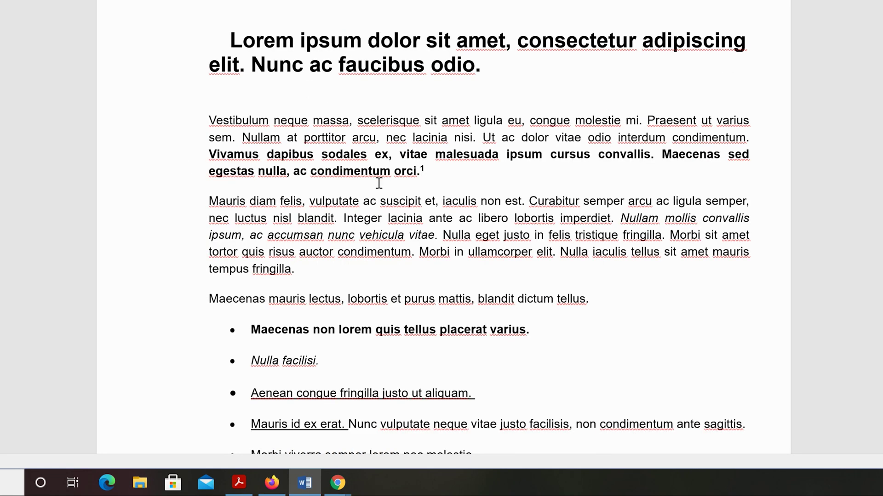
{"action": "scroll", "coordinate": [386, 170], "scroll_direction": "down", "scroll_amount": 12}
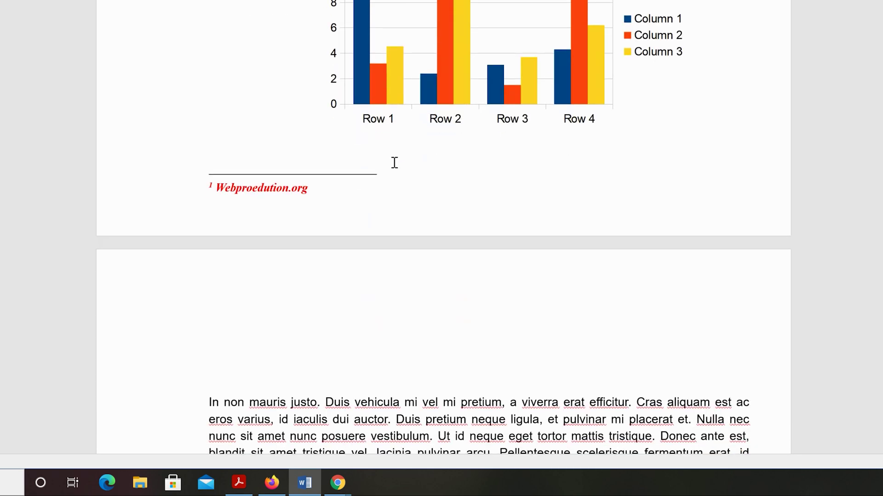